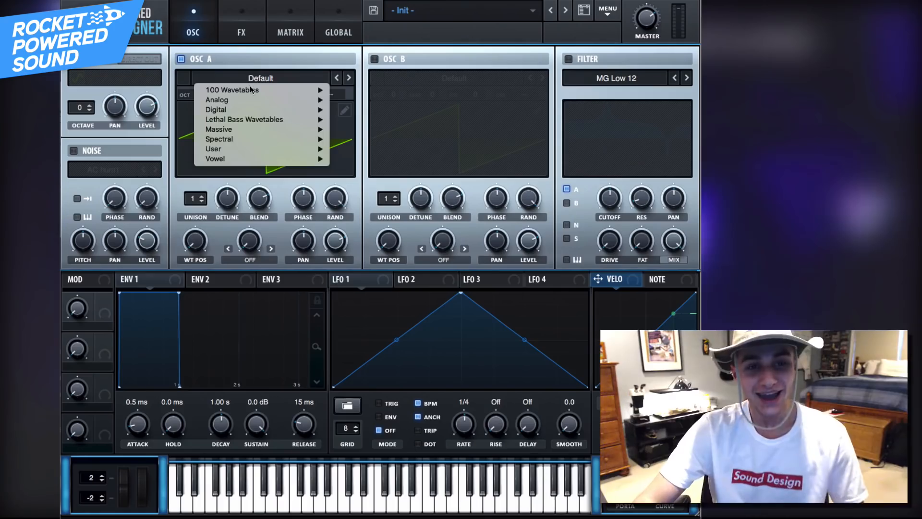
Load the Monster 6 [SL] wavetable from the Spectral category into oscillator A.
left_click(343, 185)
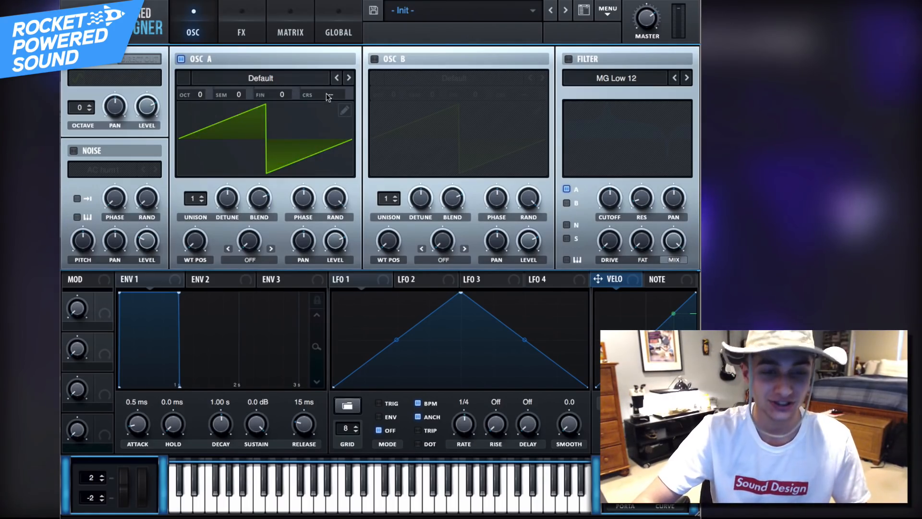
left_click(293, 82)
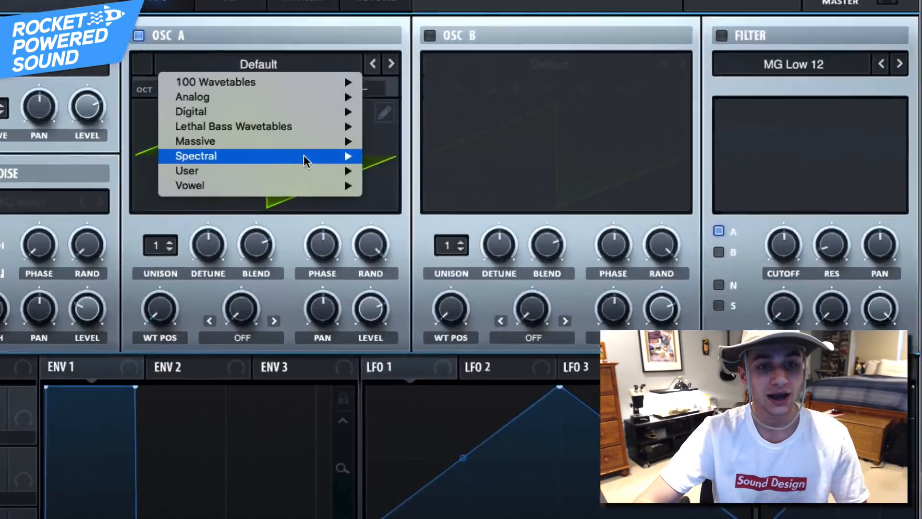
mouse_move(293, 142)
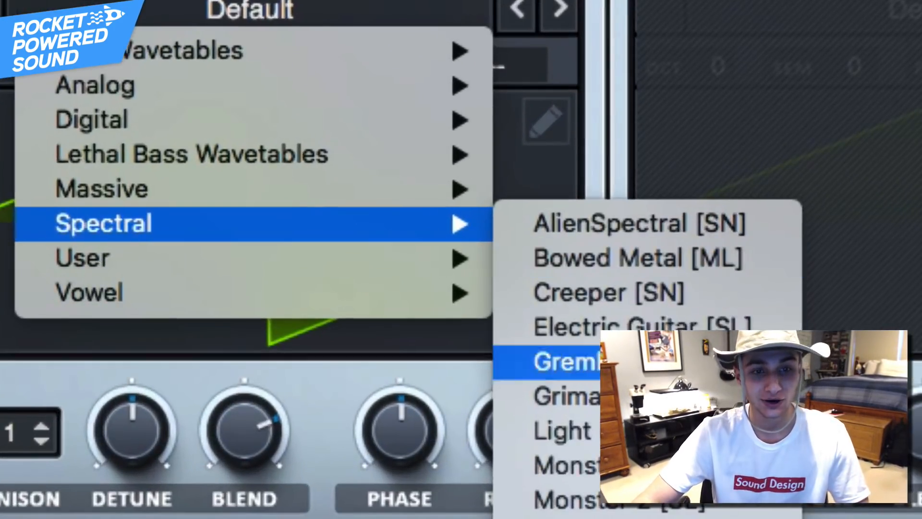
left_click(570, 366)
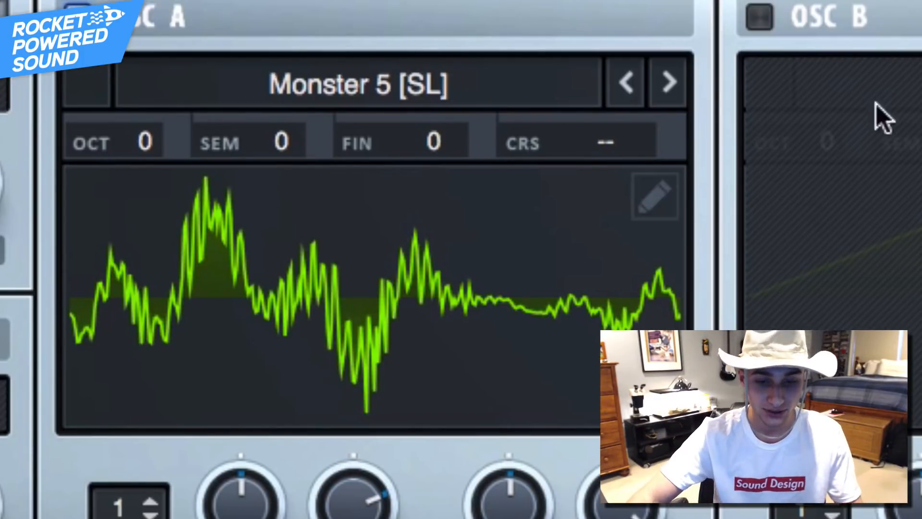
left_click(652, 71)
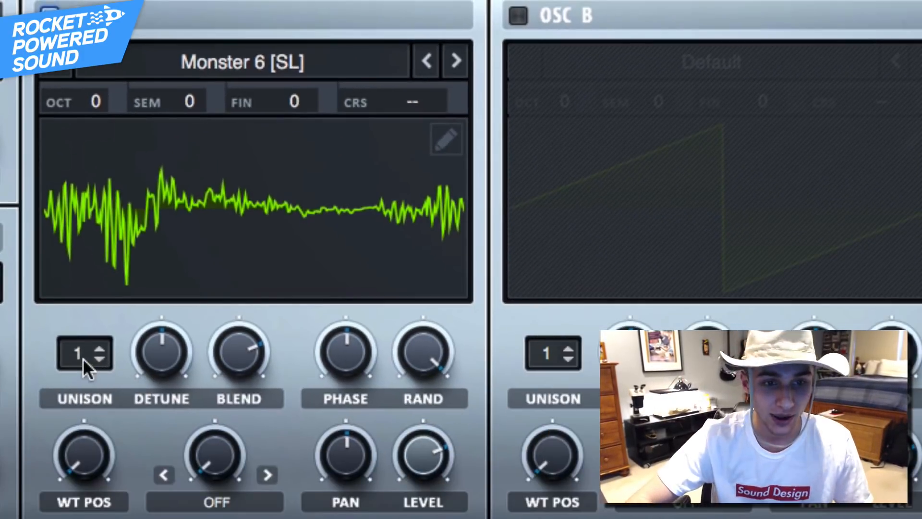
Set oscillator A's unison to 16 voices and its phase randomness to zero.
left_click_drag(127, 509, 128, 476)
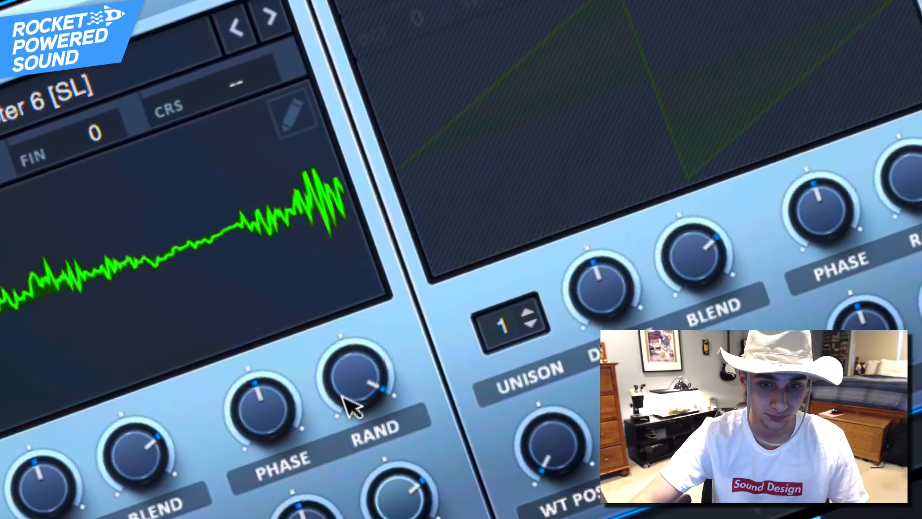
left_click_drag(351, 408, 351, 454)
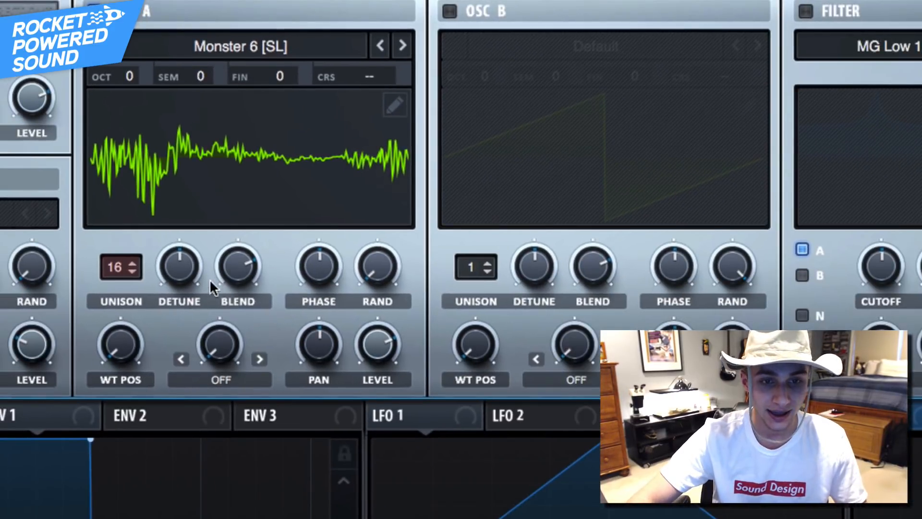
Modulate oscillator A's unison detune with LFO 1 in one direction only, keeping the modulation amount moderate.
left_click_drag(459, 424, 170, 270)
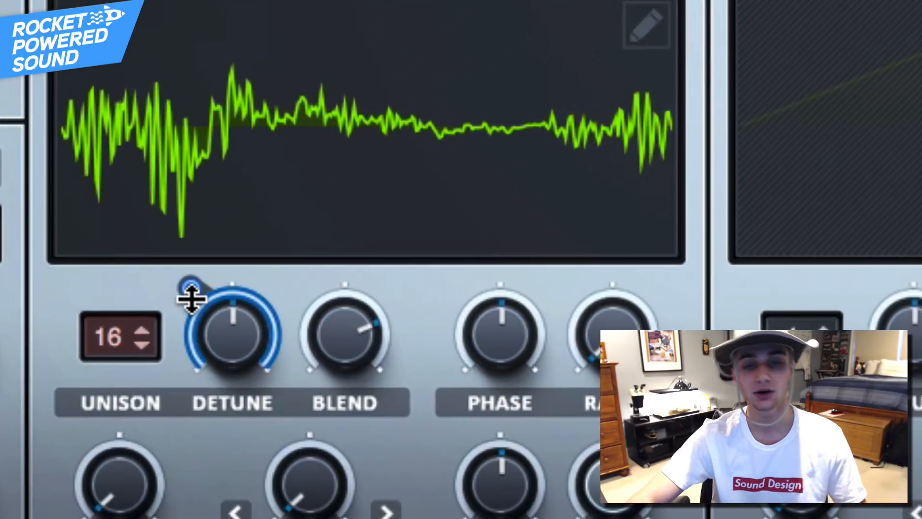
left_click_drag(199, 220, 177, 360)
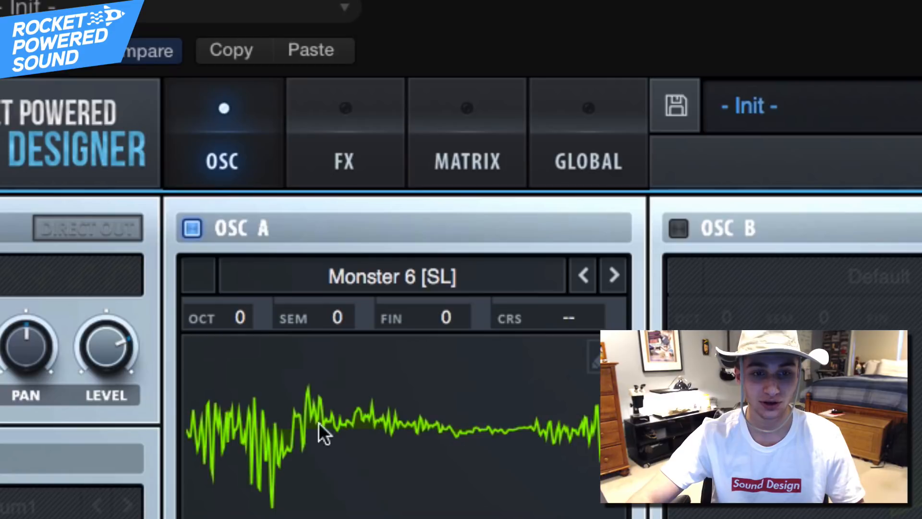
left_click(492, 152)
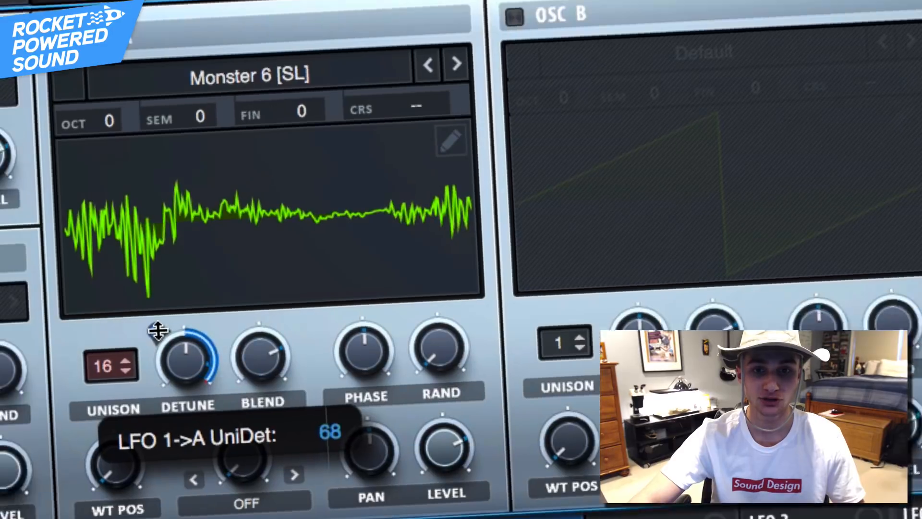
left_click_drag(123, 329, 115, 340)
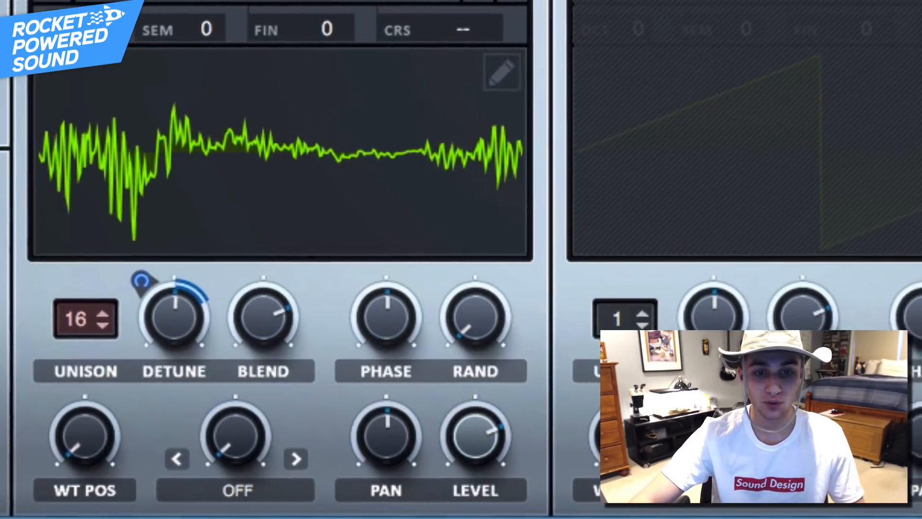
Modulate oscillator A's wavetable position with LFO 1 across the full range.
left_click_drag(624, 518, 158, 518)
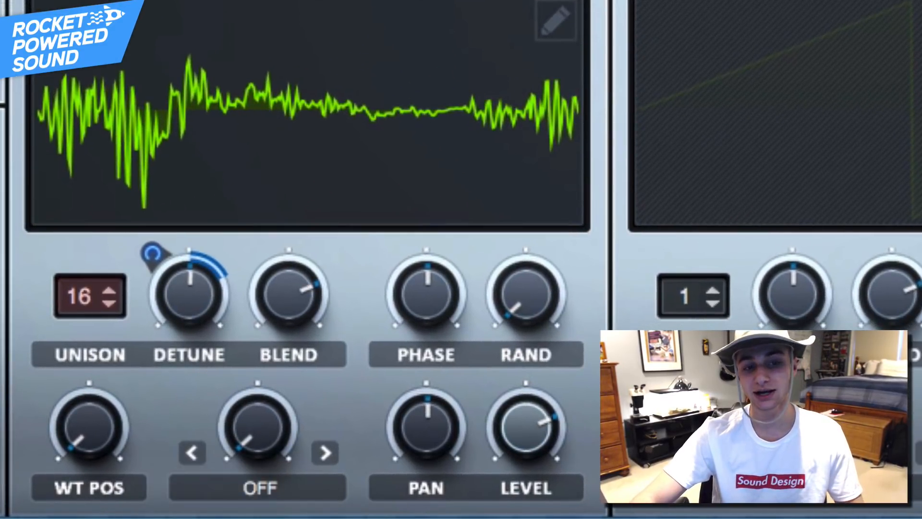
left_click_drag(122, 453, 144, 461)
left_click_drag(394, 358, 91, 426)
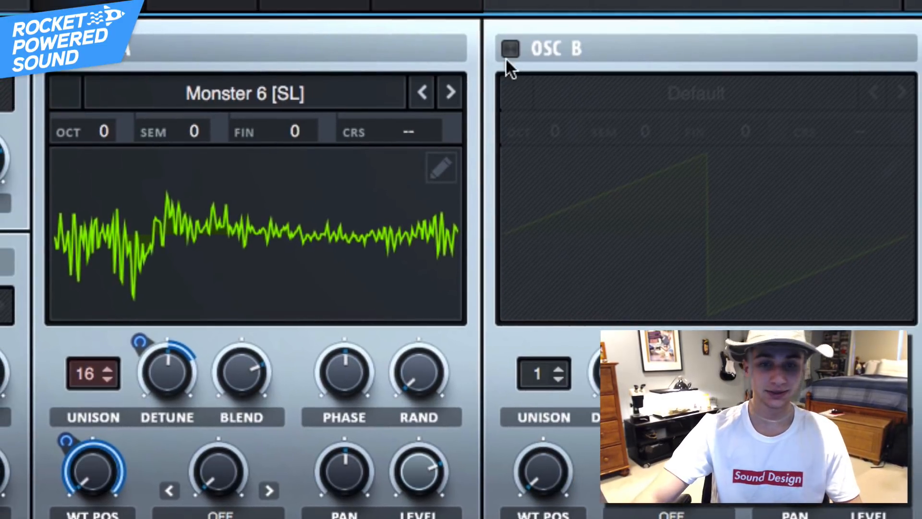
Enable oscillator B with its level at zero and set oscillator A's warp mode to FM (from B).
left_click(508, 47)
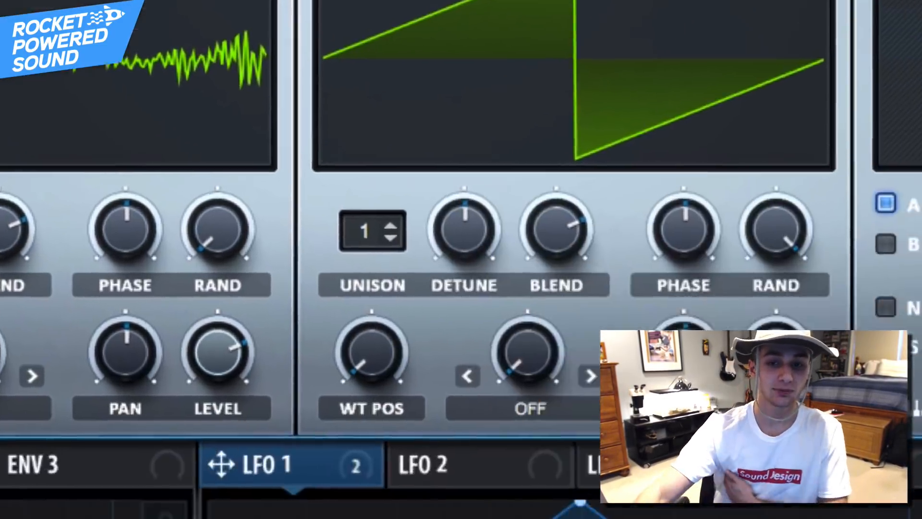
left_click_drag(669, 216, 587, 491)
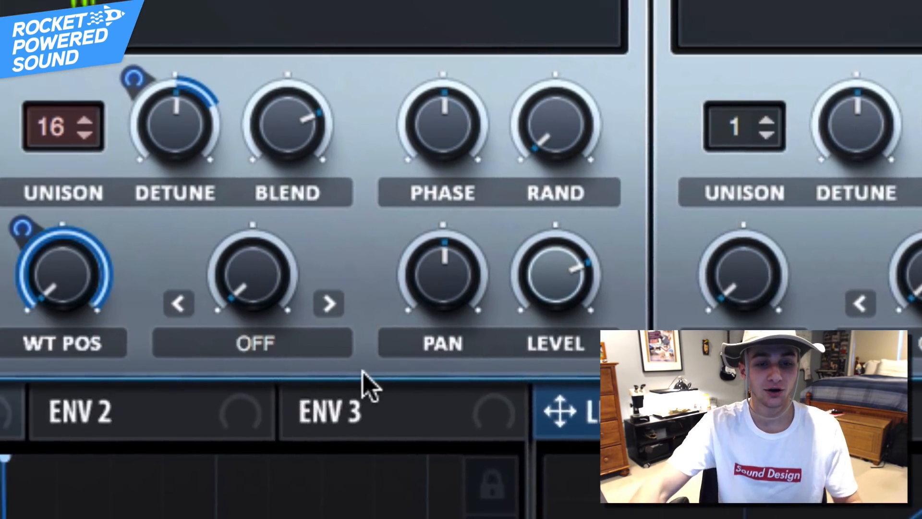
left_click(397, 355)
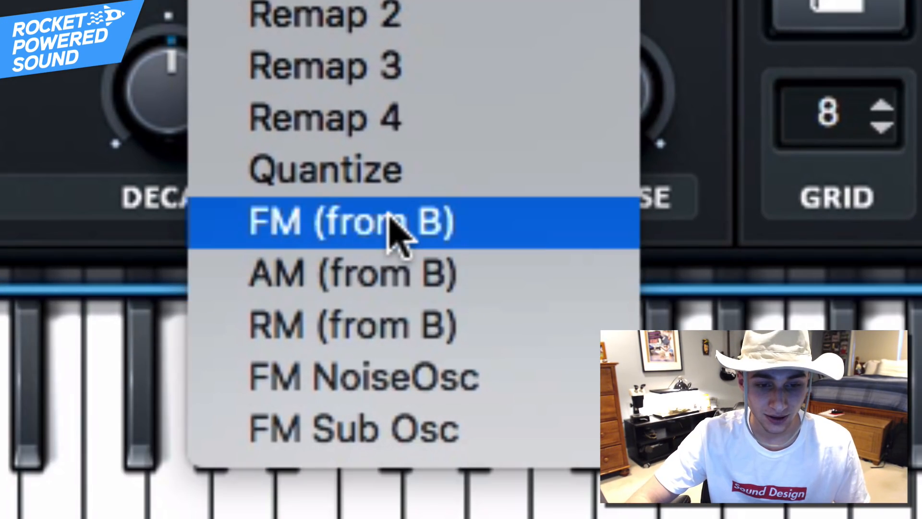
left_click(402, 321)
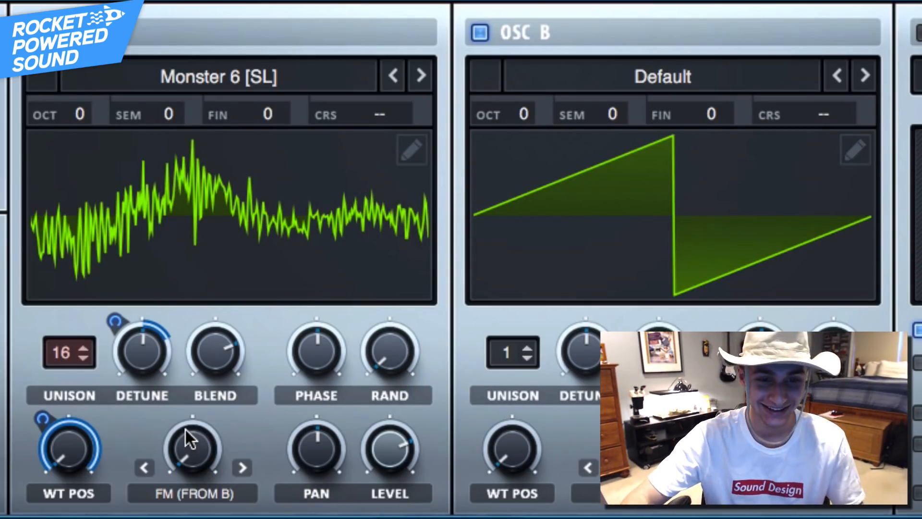
Set oscillator A's FM warp to about 20% and modulate it with LFO 1.
left_click_drag(185, 430, 186, 381)
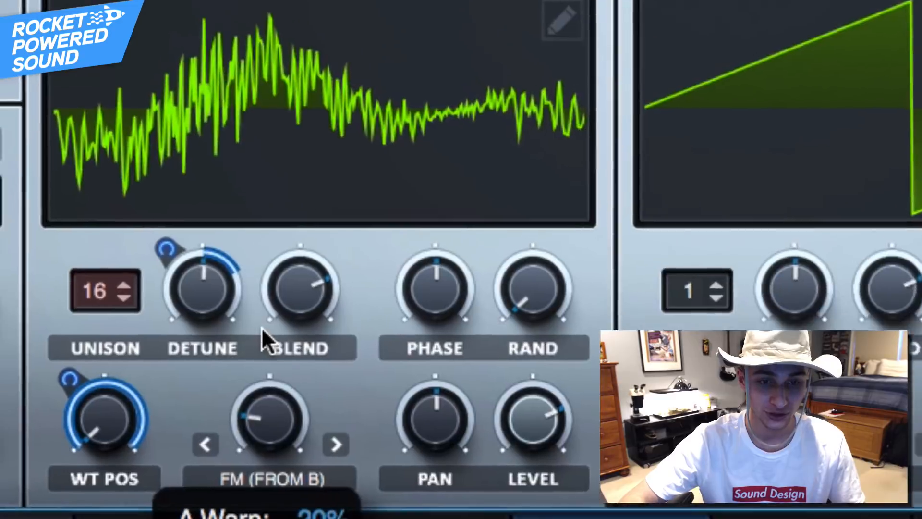
left_click_drag(261, 327, 242, 322)
left_click_drag(297, 257, 298, 257)
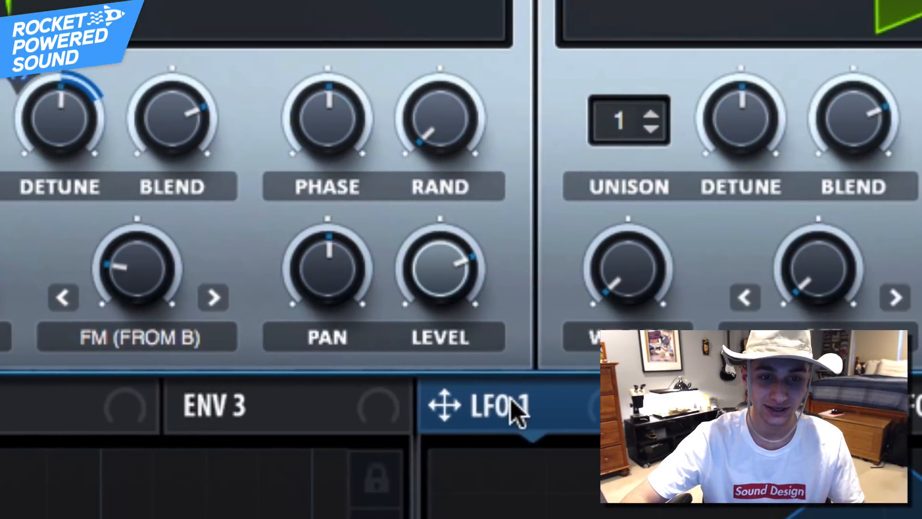
left_click_drag(510, 401, 107, 243)
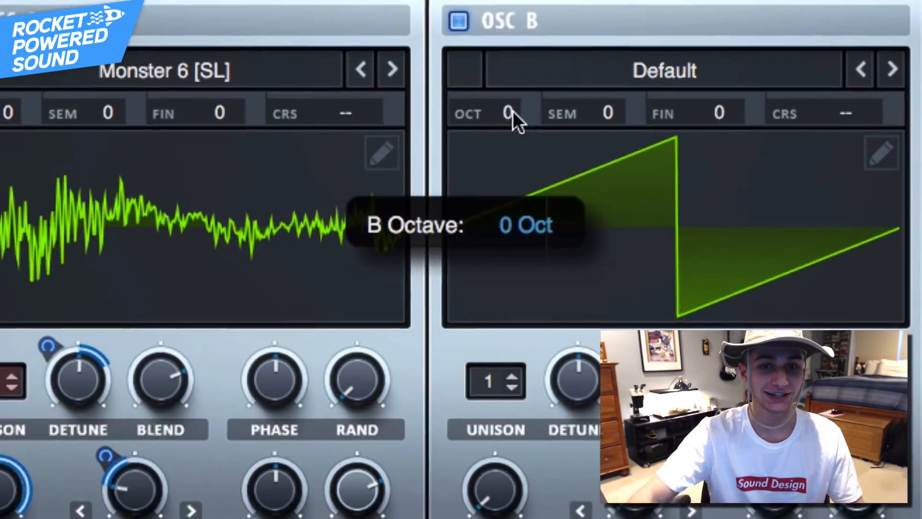
Set oscillator B's octave to +2 and its unison to 16 voices.
left_click_drag(557, 108, 584, 62)
left_click_drag(363, 62, 372, 42)
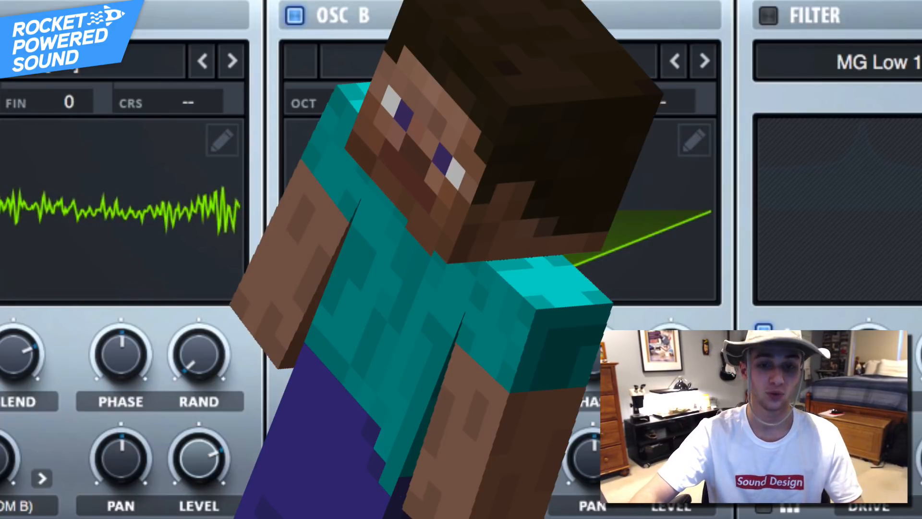
Modulate oscillator B's unison detune with LFO 1 in one direction only, using a negative amount.
left_click_drag(365, 518, 410, 349)
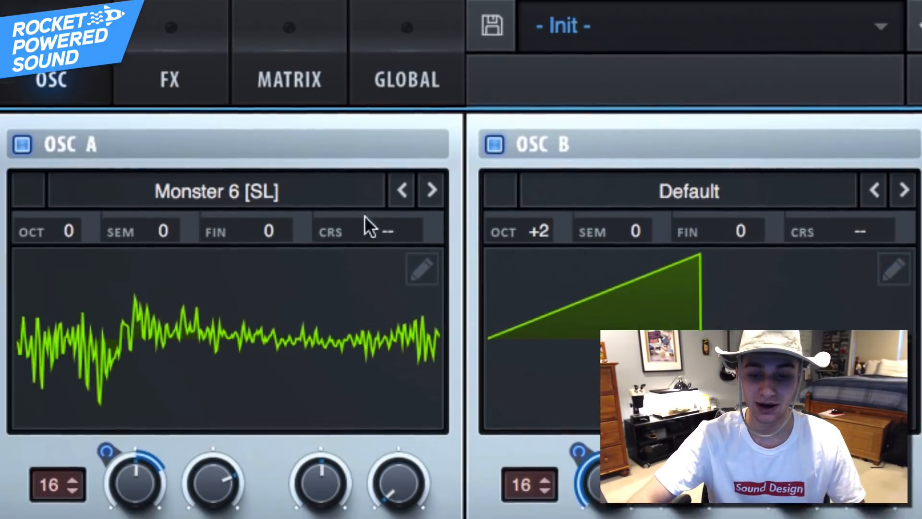
left_click(337, 117)
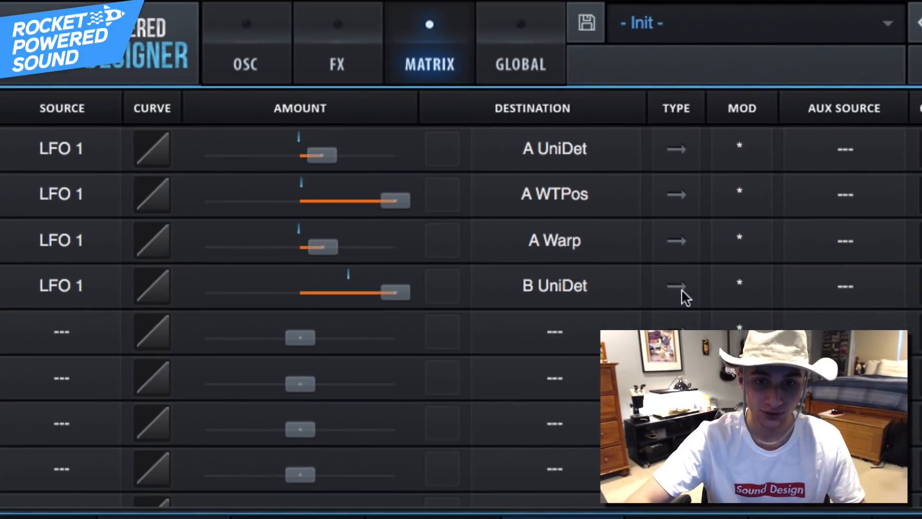
left_click(213, 77)
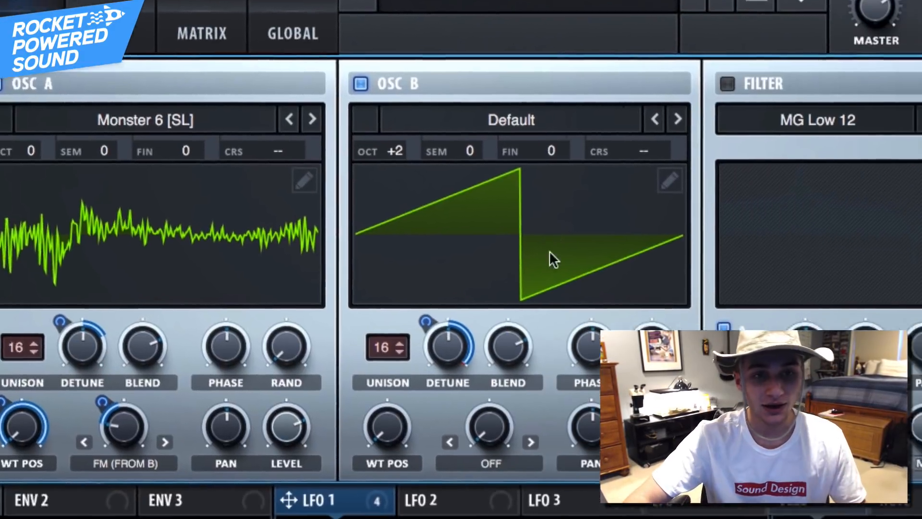
left_click_drag(426, 321, 379, 357)
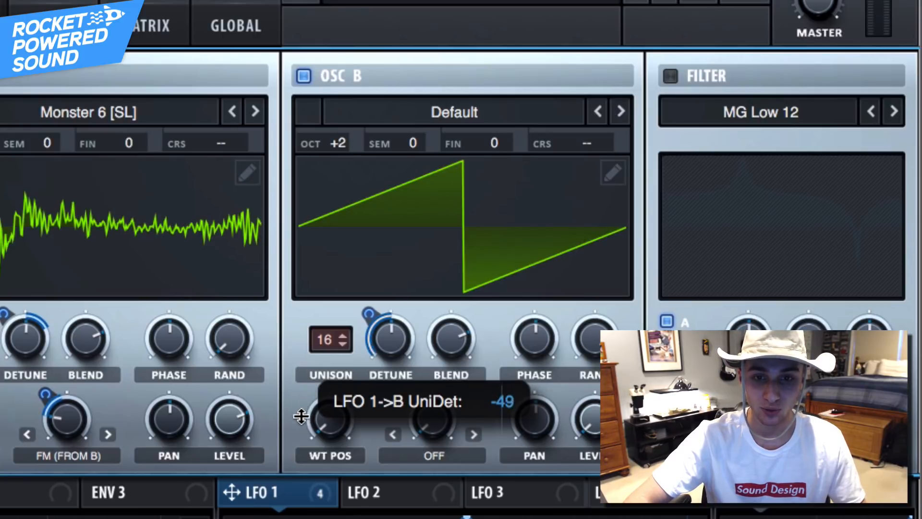
left_click_drag(301, 416, 304, 425)
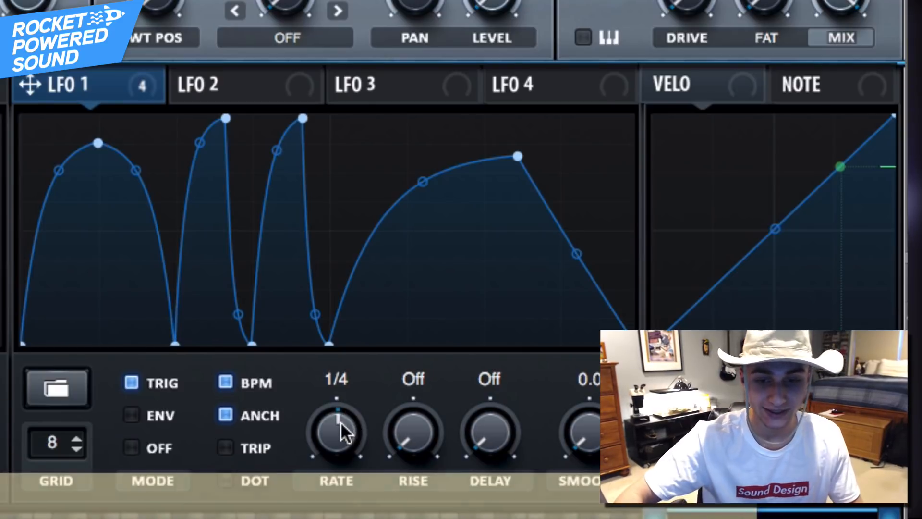
Lower the rate of LFO 1.
left_click_drag(337, 424, 322, 435)
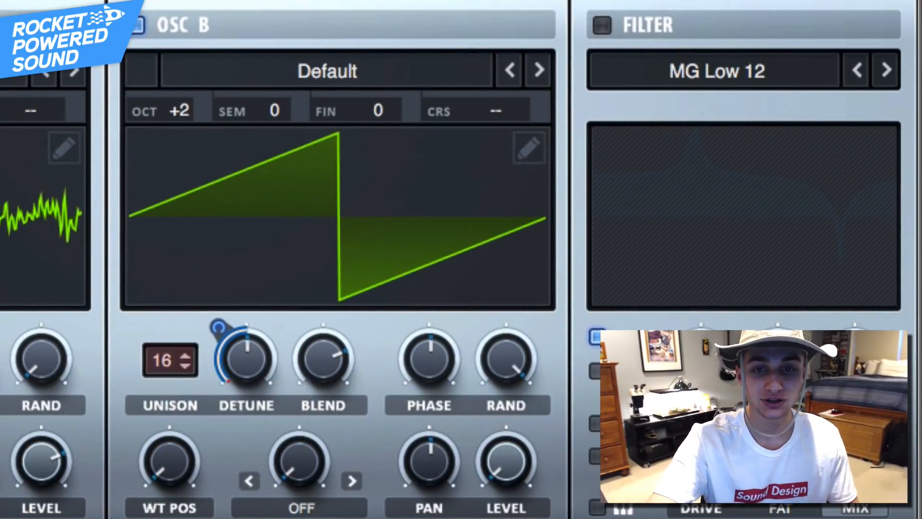
Enable the filter and set its type to PN 12 from the Multi category.
left_click(604, 26)
left_click(693, 73)
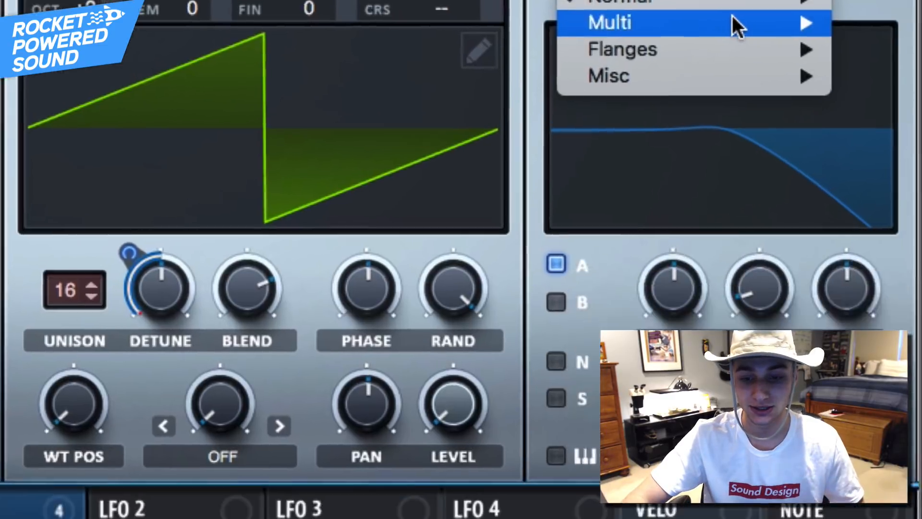
mouse_move(755, 123)
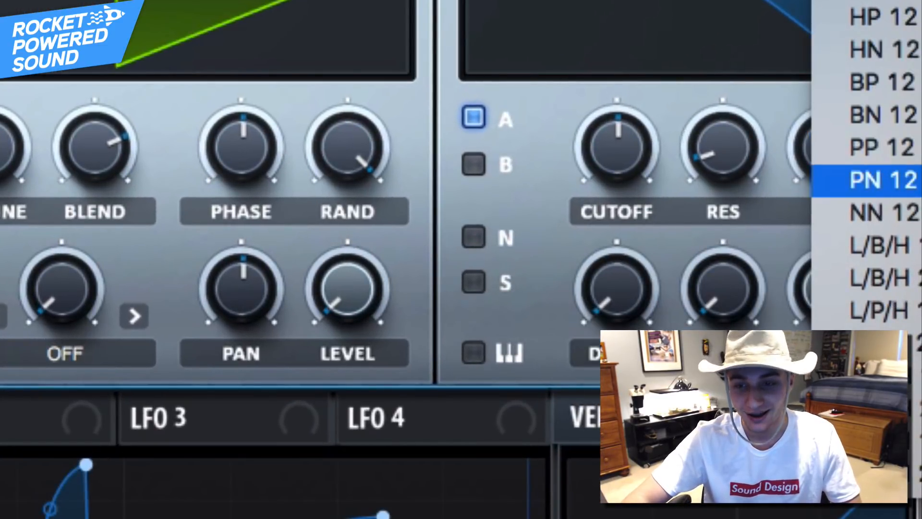
left_click(903, 180)
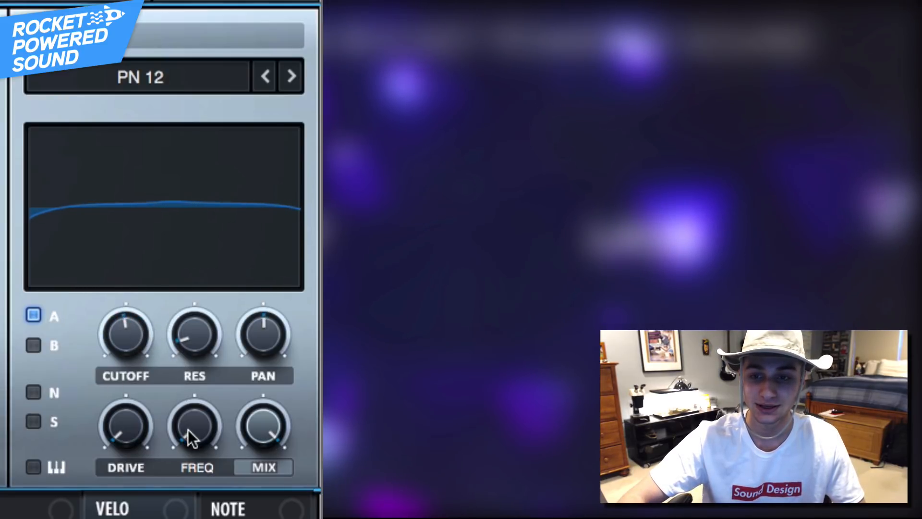
Raise the filter's FREQ to just under halfway and turn its resonance up high.
left_click_drag(189, 437, 221, 398)
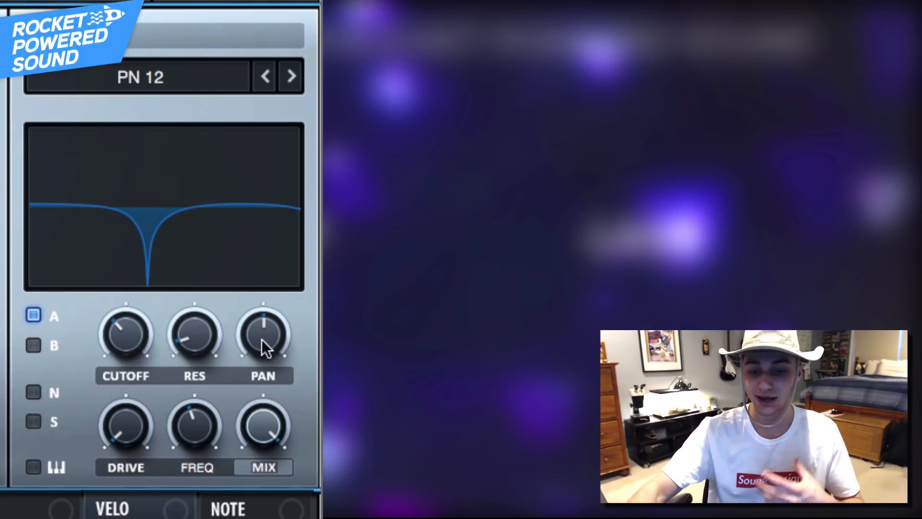
mouse_move(196, 335)
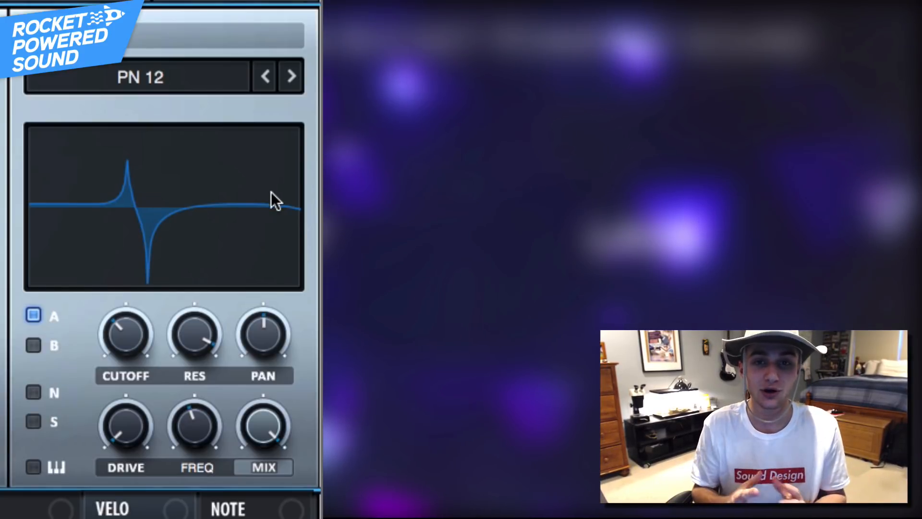
Modulate the filter's cutoff and FREQ with LFO 1, raising the base FREQ to roughly three quarters.
left_click_drag(83, 517, 75, 333)
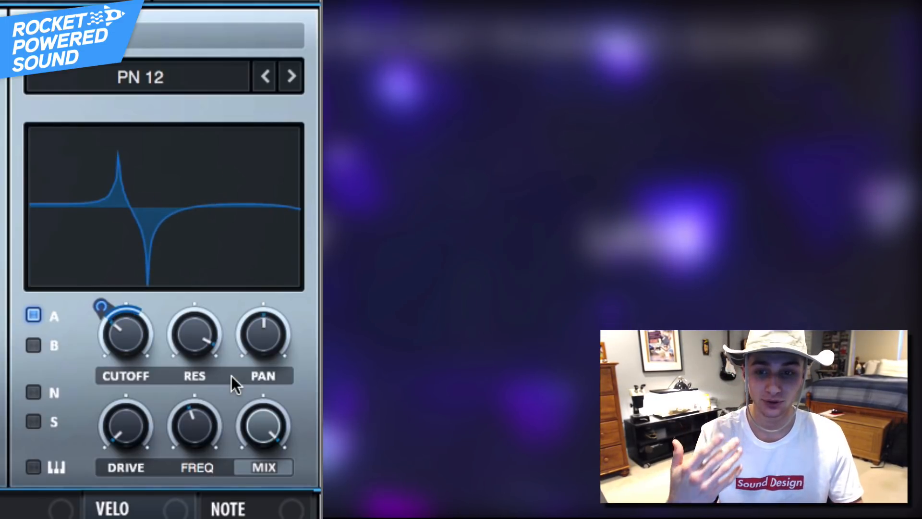
left_click_drag(214, 439, 235, 383)
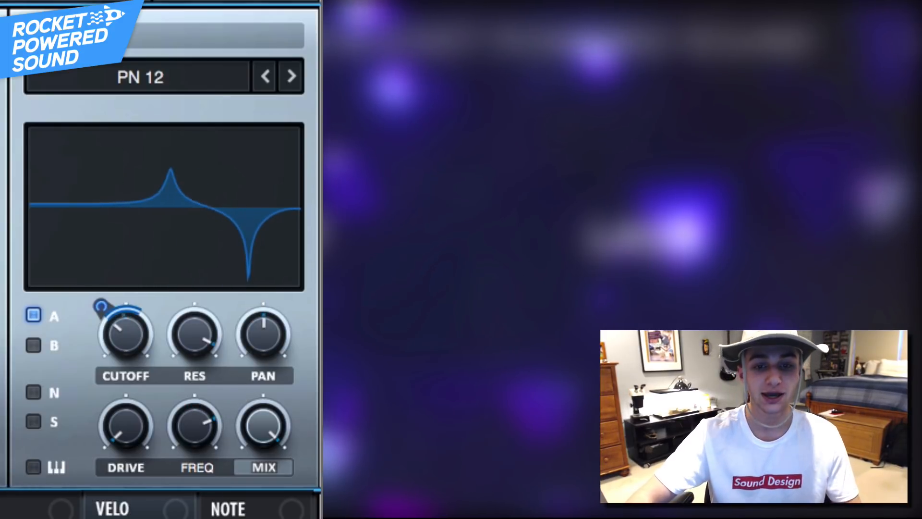
left_click_drag(0, 509, 114, 429)
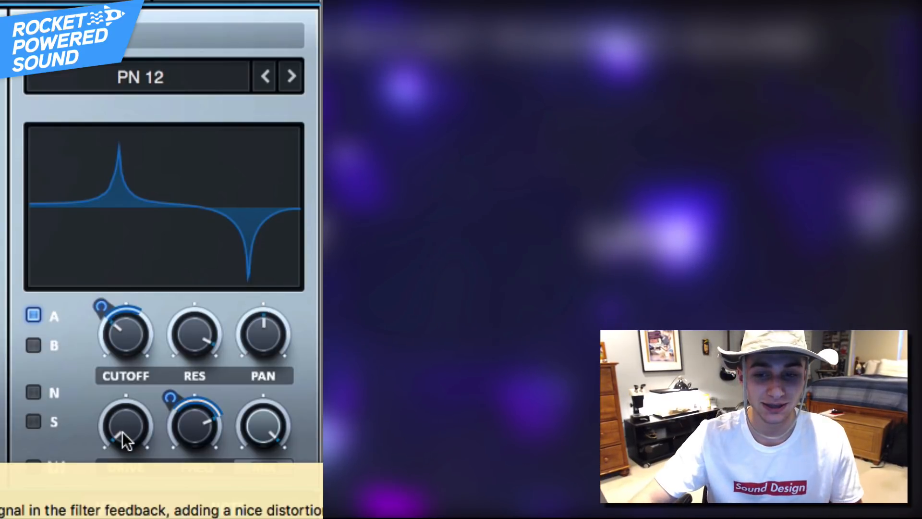
Raise the PN 12 filter's drive to roughly two thirds of its range.
left_click_drag(122, 432, 161, 332)
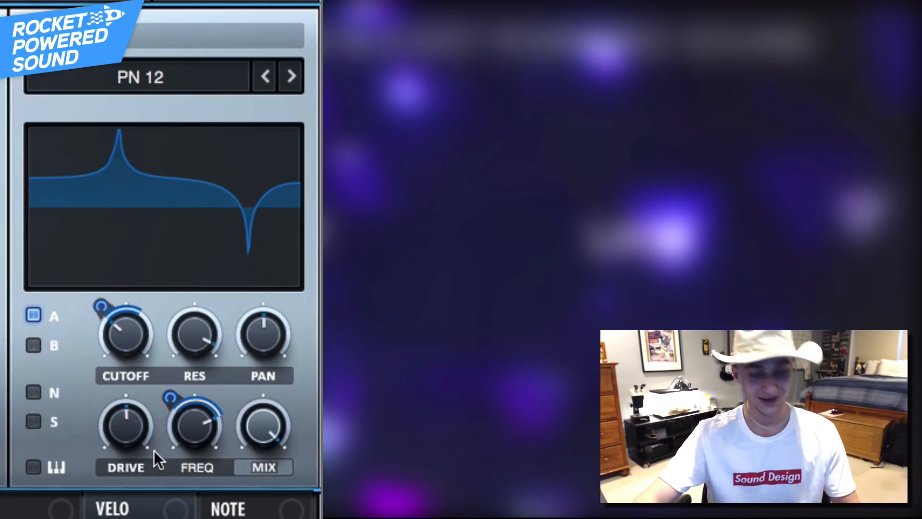
left_click_drag(138, 422, 151, 395)
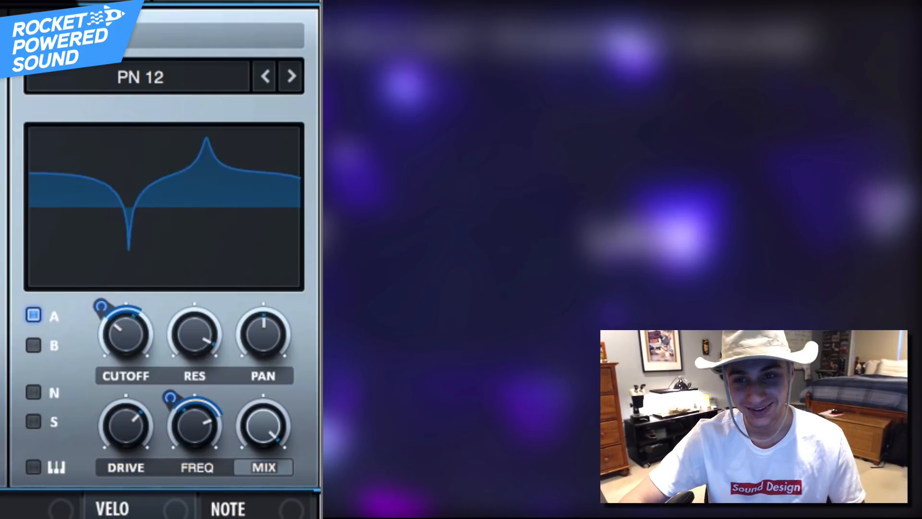
left_click_drag(119, 412, 120, 420)
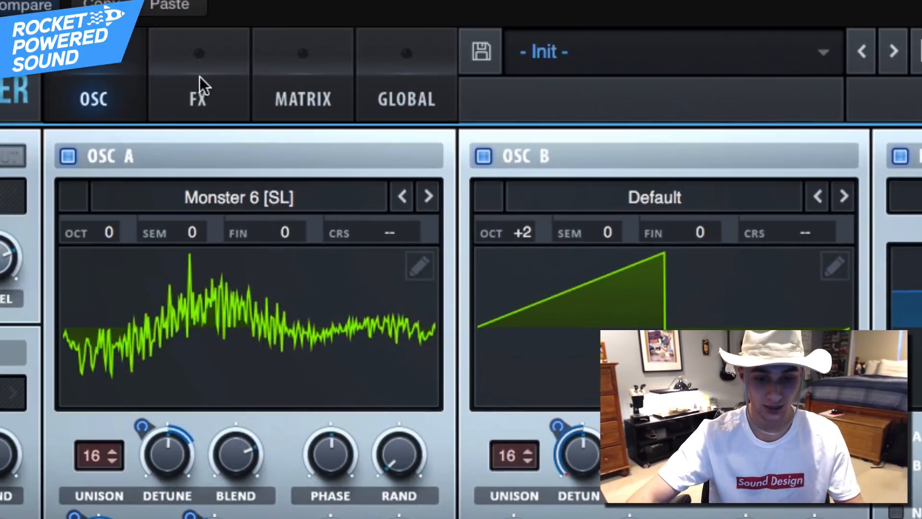
Enable the effects filter at the start of the FX chain, set to MG Low 12 with its cutoff at about 69 Hz.
left_click(200, 87)
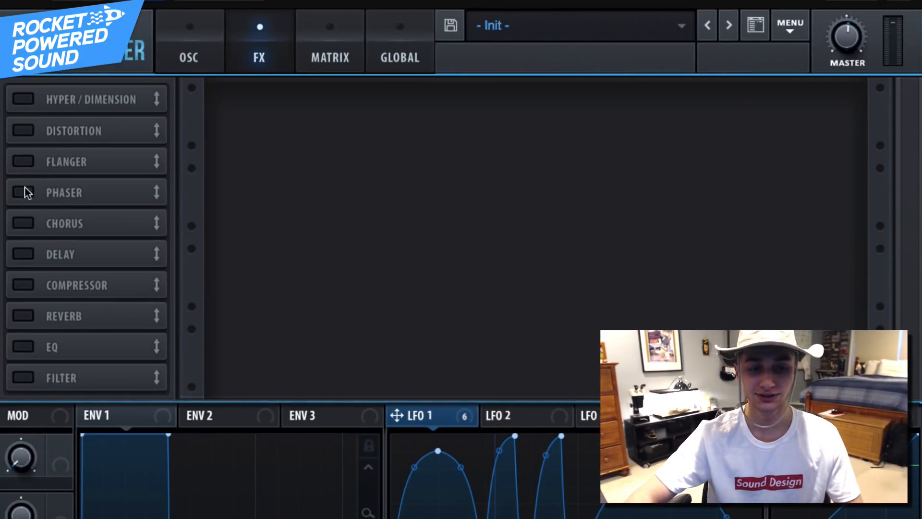
left_click(23, 377)
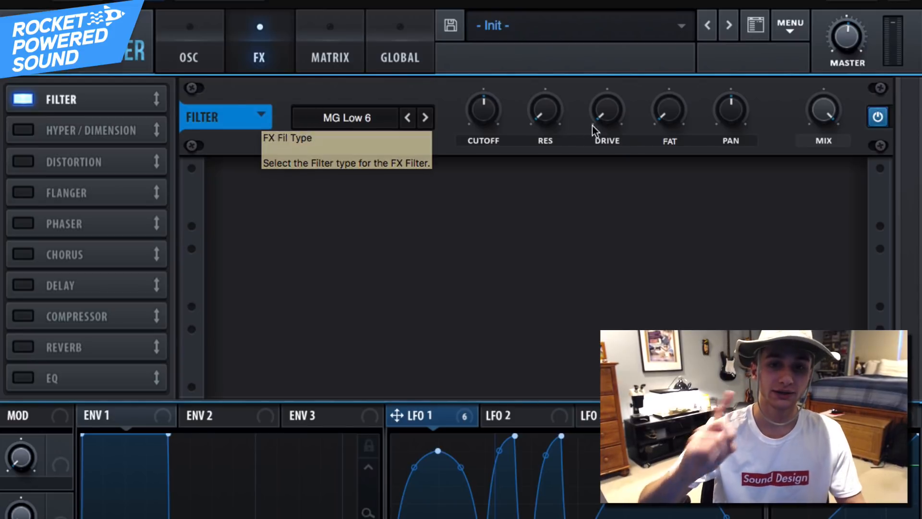
left_click_drag(486, 118, 476, 140)
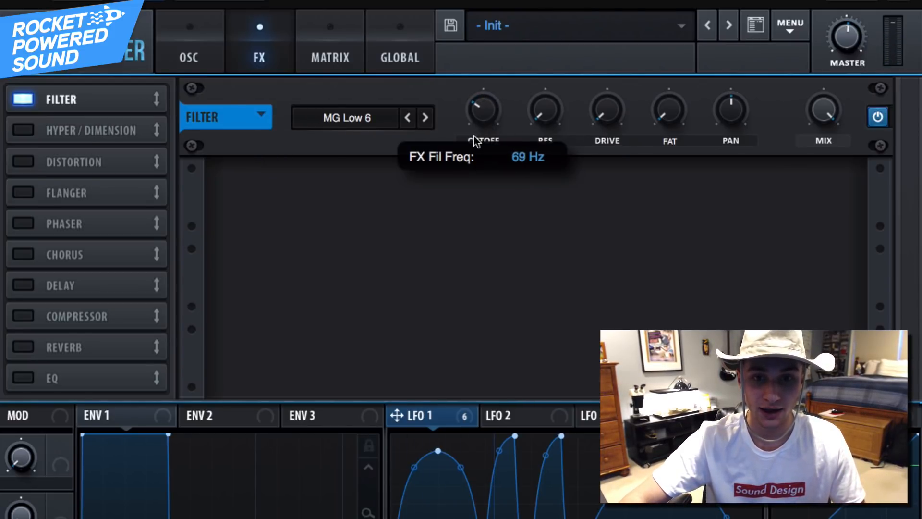
left_click_drag(473, 136, 474, 137)
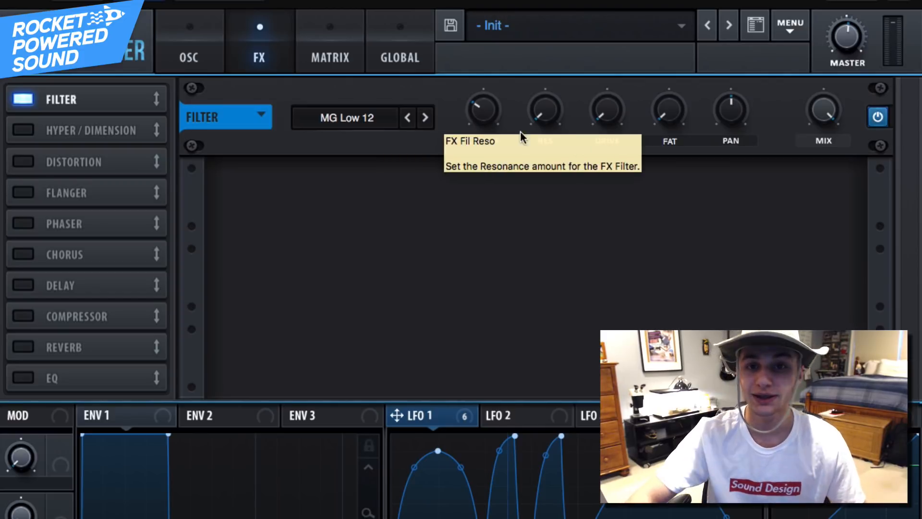
Modulate the effects filter's cutoff with LFO 1 at an amount of about 33, and raise its resonance to roughly two thirds.
left_click_drag(447, 426, 485, 106)
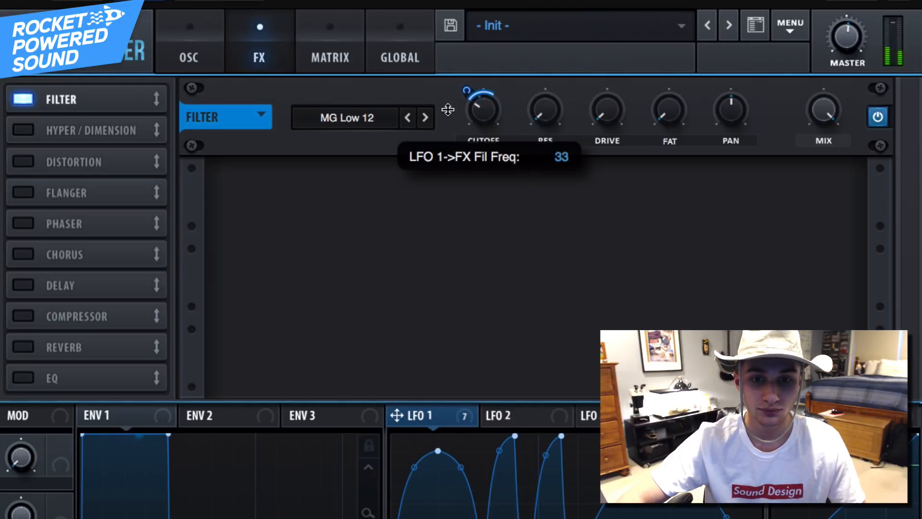
left_click_drag(540, 118, 569, 25)
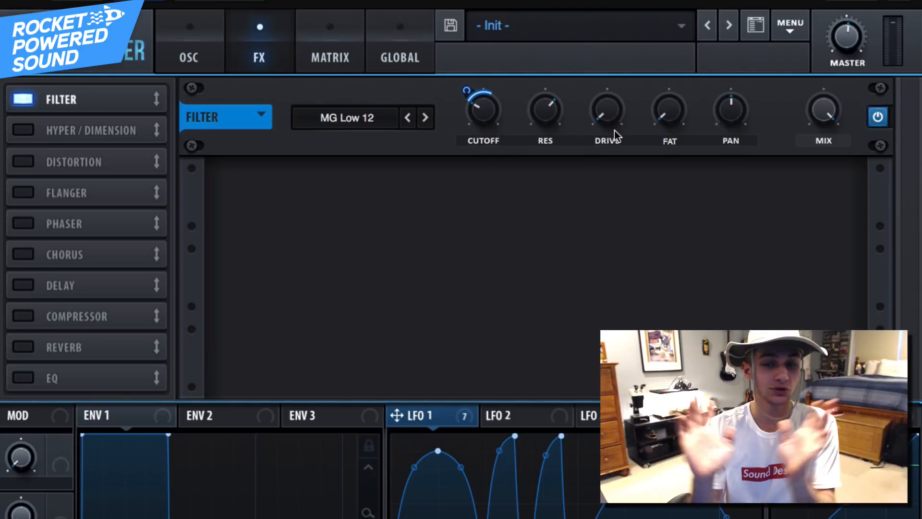
Enable the compressor in multiband mode, raise its gain slightly, and place it directly after the filter in the FX chain.
left_click(24, 315)
left_click(626, 220)
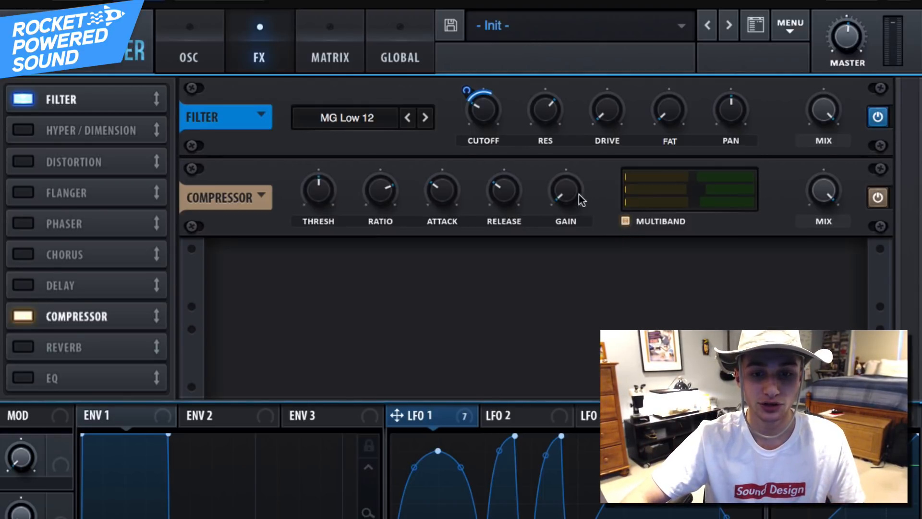
left_click_drag(579, 194, 558, 129)
left_click_drag(53, 322, 45, 137)
Enable Hyper/Dimension, lower the Hyper mix, raise the Dimension mix to just under half, and reduce the Dimension size to near minimum.
left_click(46, 152)
left_click_drag(580, 265, 550, 294)
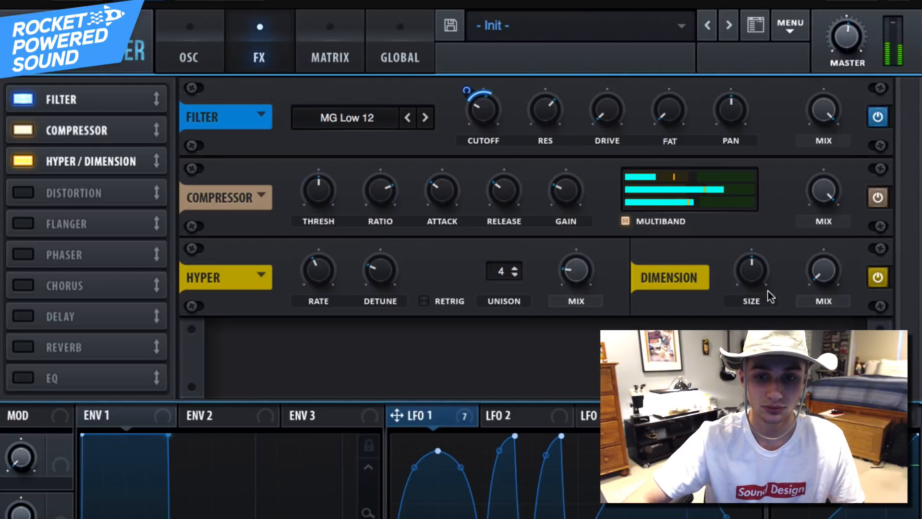
left_click_drag(820, 269, 804, 246)
left_click_drag(741, 279, 737, 284)
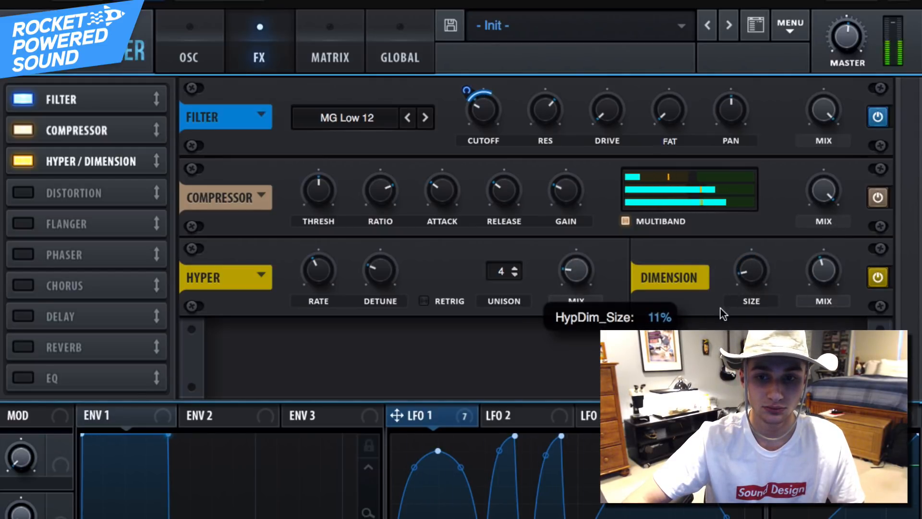
left_click_drag(719, 321, 719, 321)
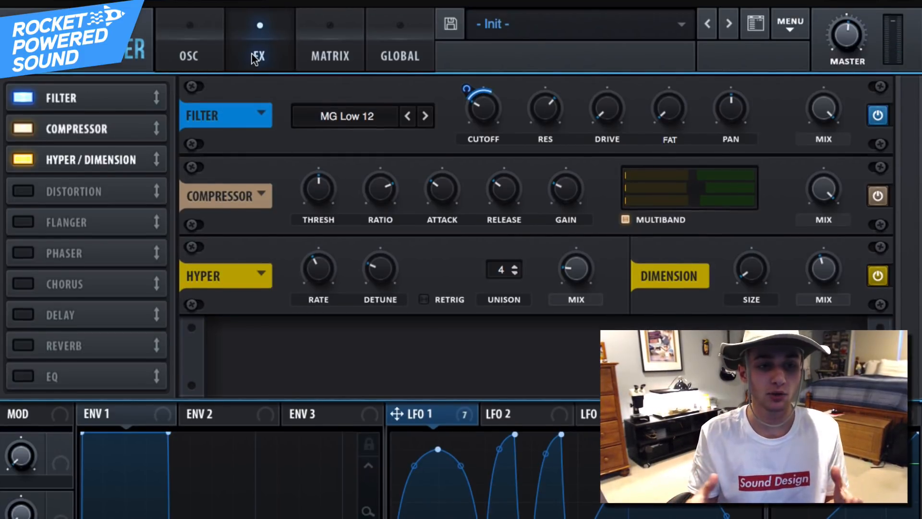
Set oscillator B's warp mode to Sync (No Window) and modulate its warp amount with LFO 1.
left_click(214, 44)
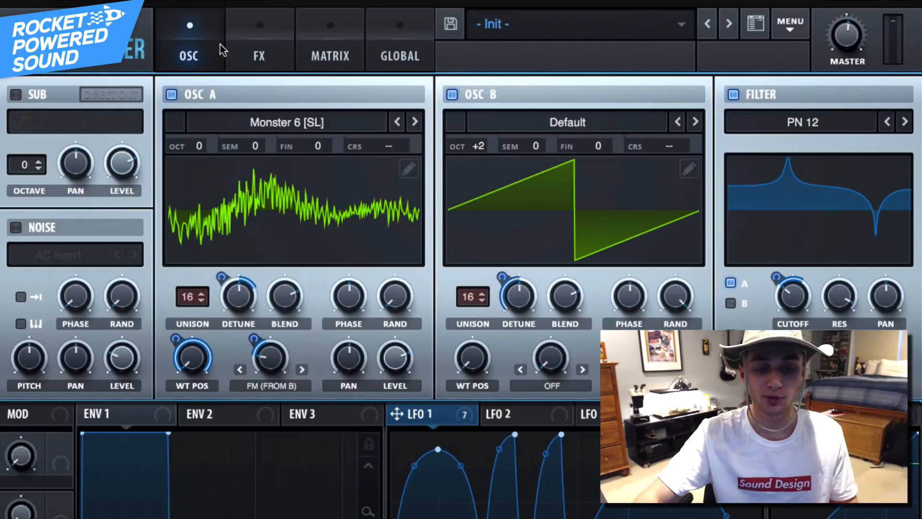
left_click(556, 387)
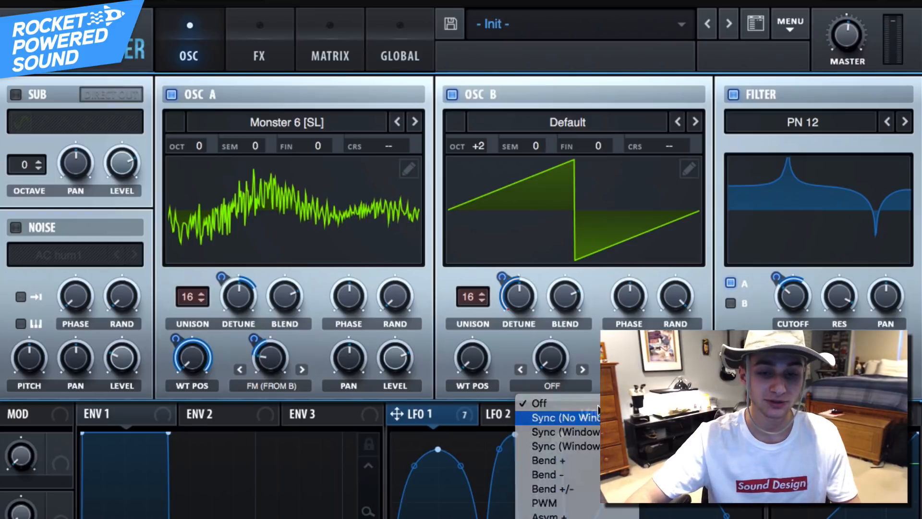
left_click(566, 418)
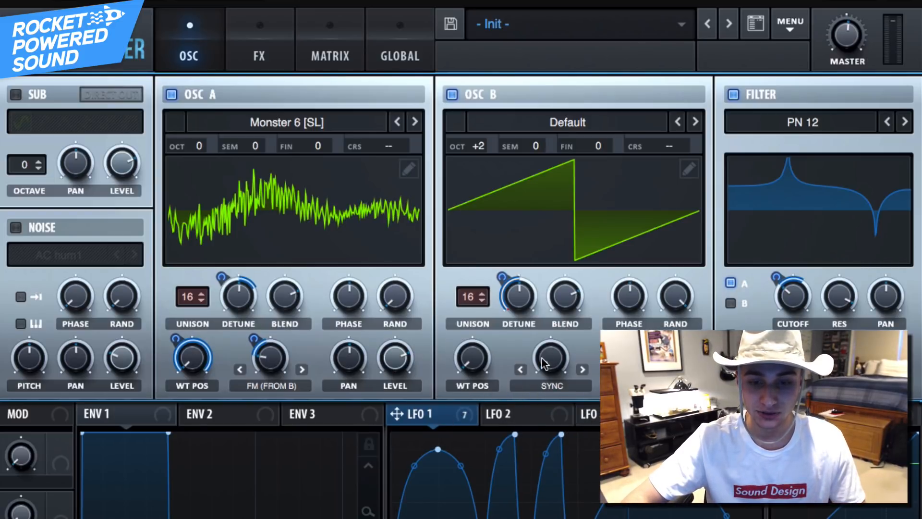
left_click_drag(551, 358, 521, 343)
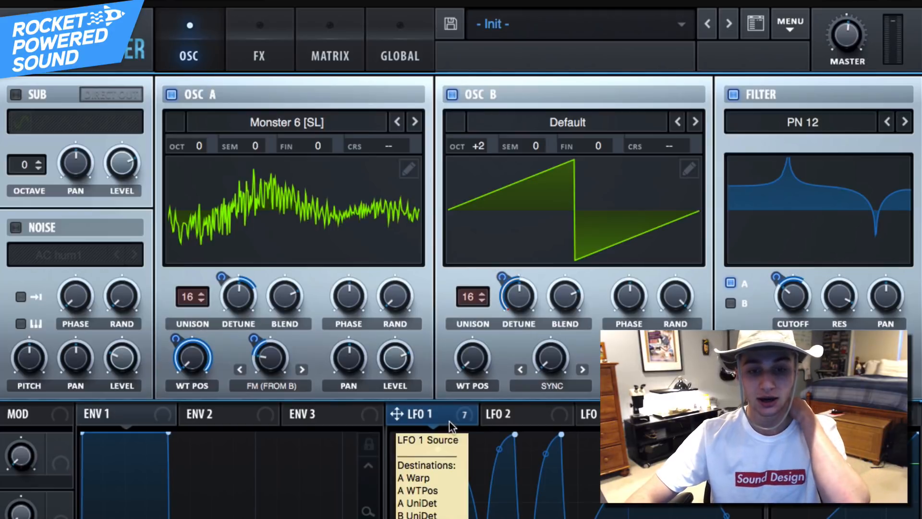
left_click_drag(448, 422, 553, 355)
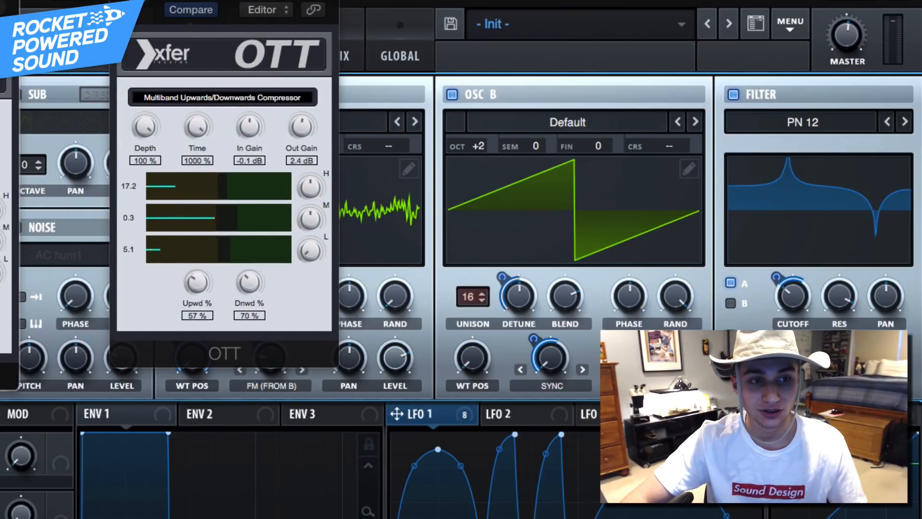
Move the second OTT window over the synth, next to the first OTT instance, to show its settings.
left_click_drag(0, 0, 358, 68)
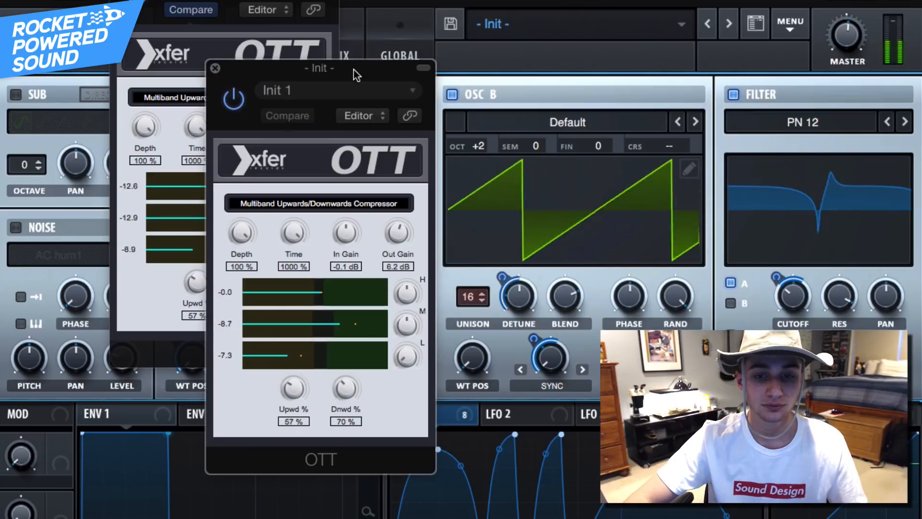